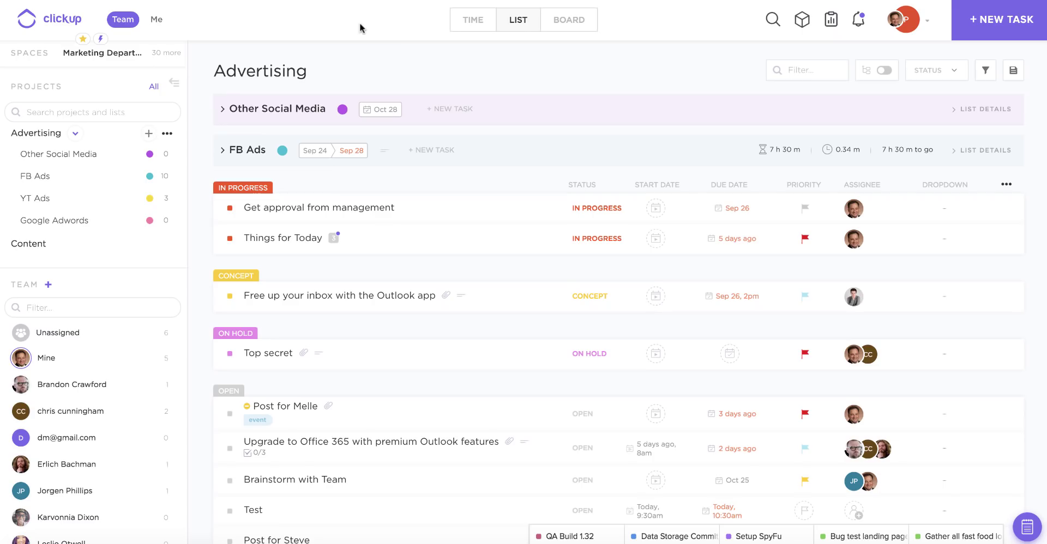
Expand the sidebar Spaces panel to list every team space, Marketing Department through SEO
mouse_move(122, 52)
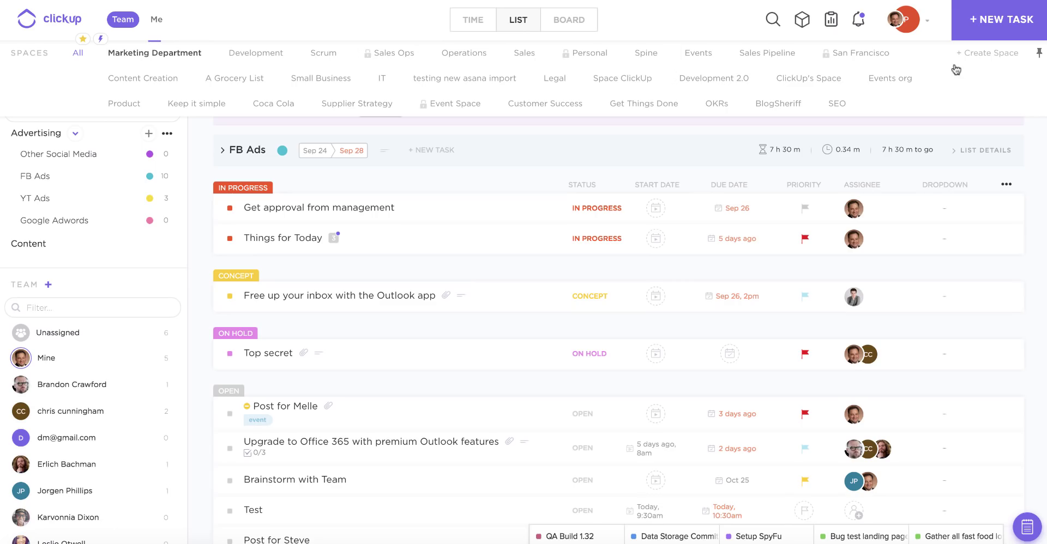
Create a space named 'Trello Import' that uses simple open/closed task statuses
left_click(974, 54)
type("Trello Import")
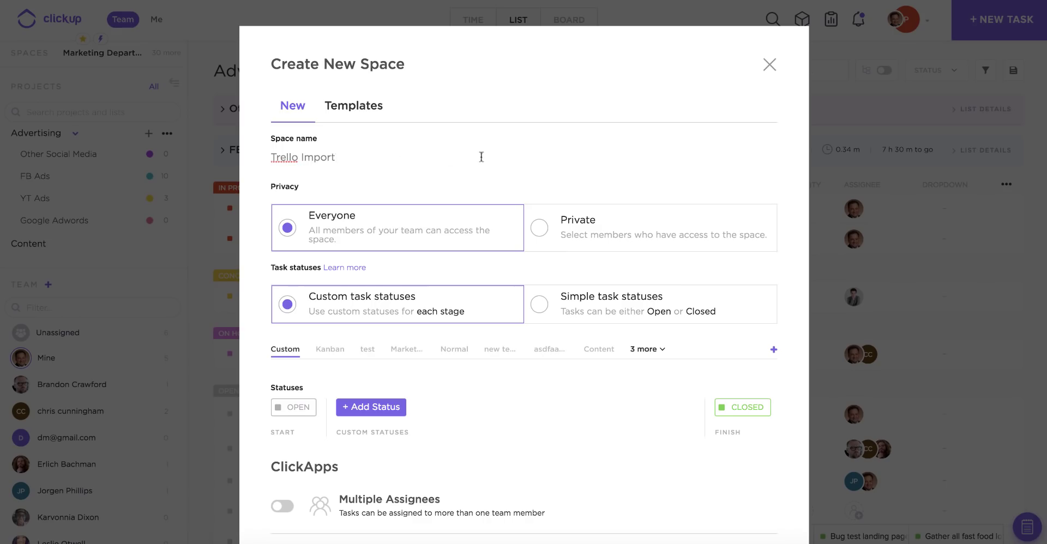
scroll(446, 232, "down", 2)
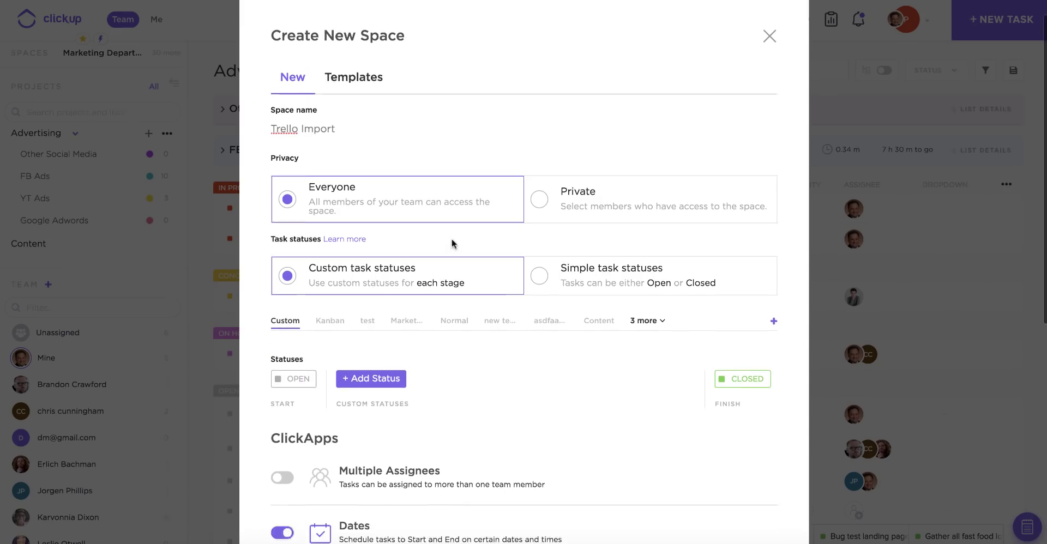
left_click(573, 258)
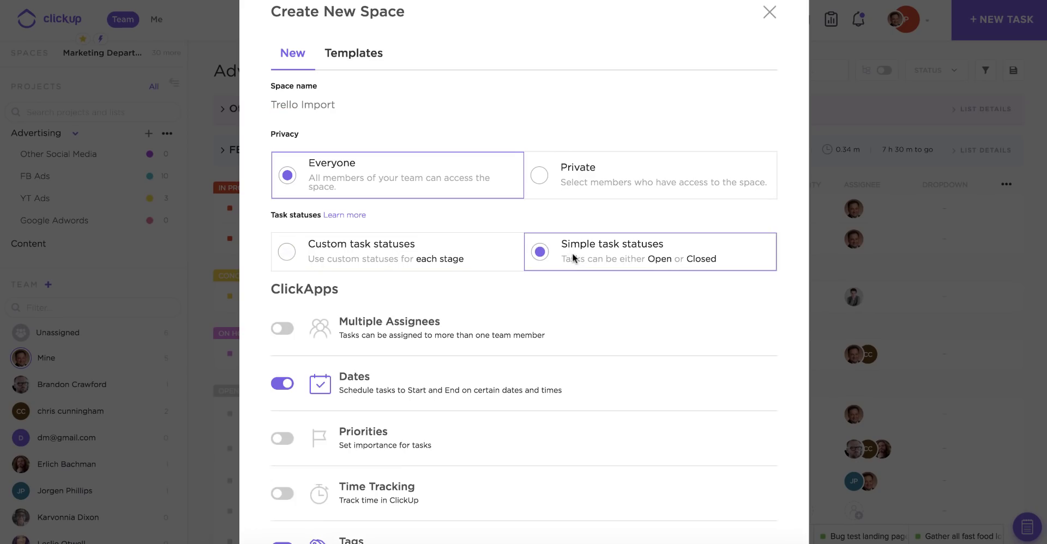
scroll(567, 257, "down", 5)
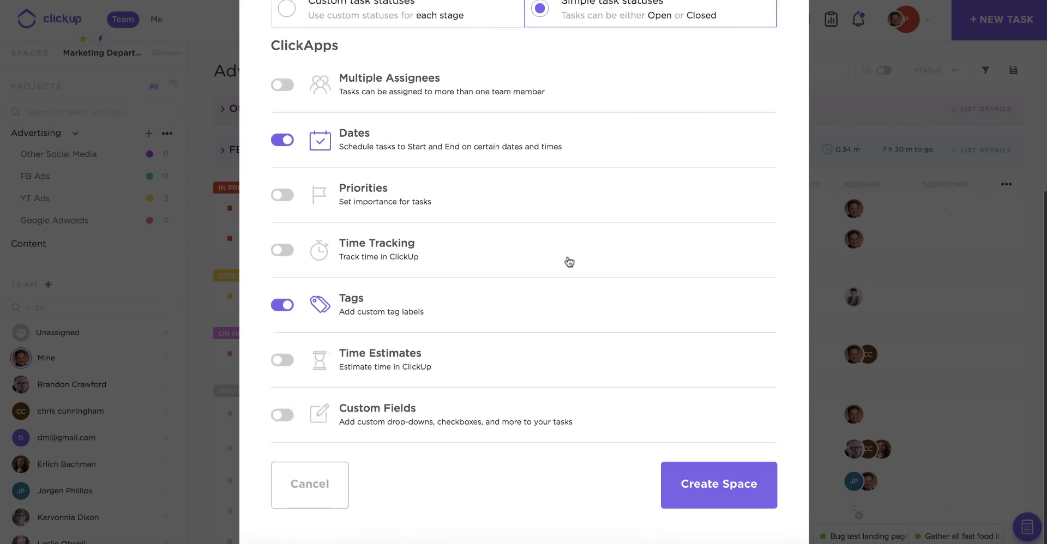
left_click(691, 485)
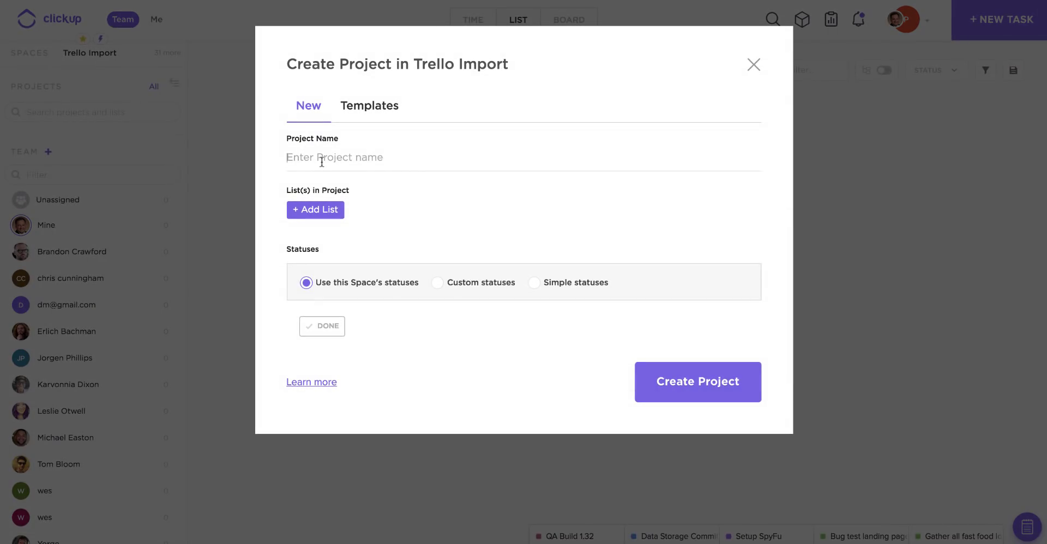
Create a project named 'Trello' containing a single list also named 'Trello'
type("Trello")
left_click(316, 210)
type("Trello")
key("Return")
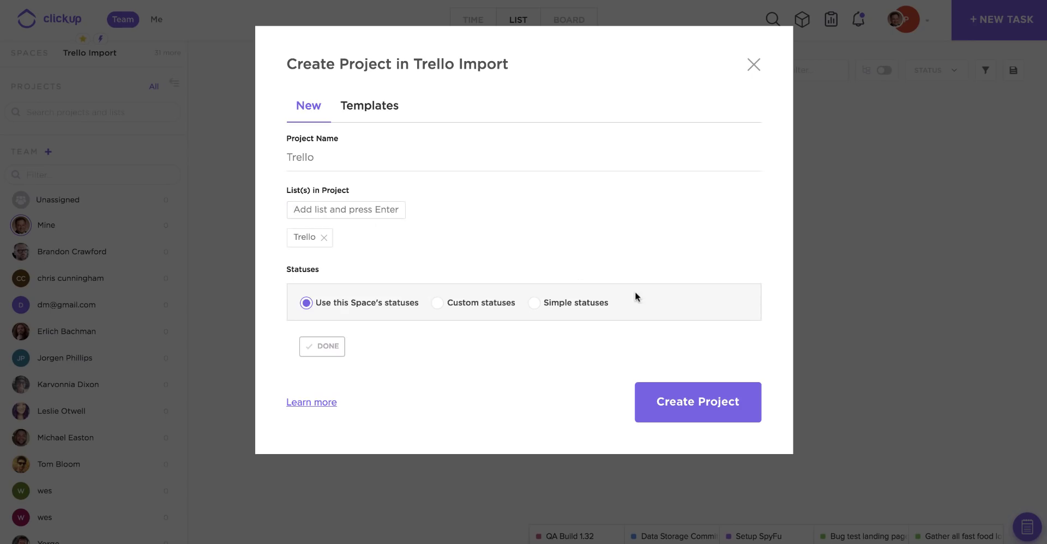
left_click(674, 401)
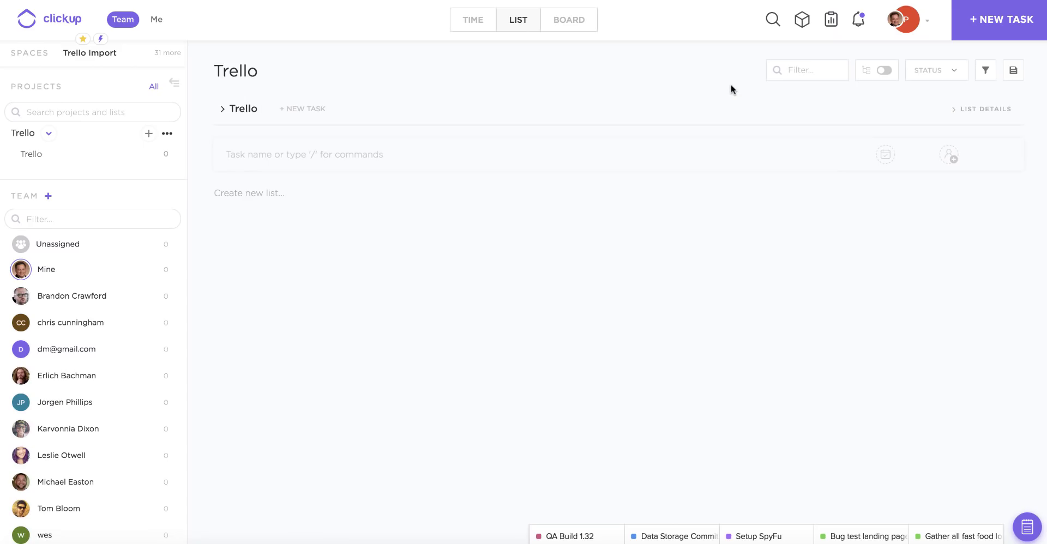
In Import/Export settings, choose Trello as the source and start importing its tasks
left_click(899, 26)
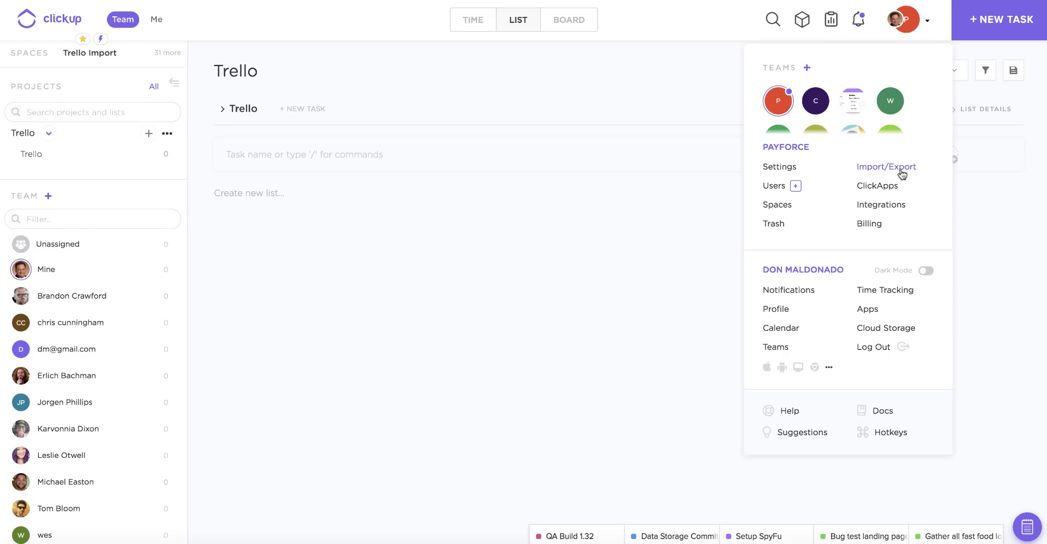
left_click(902, 173)
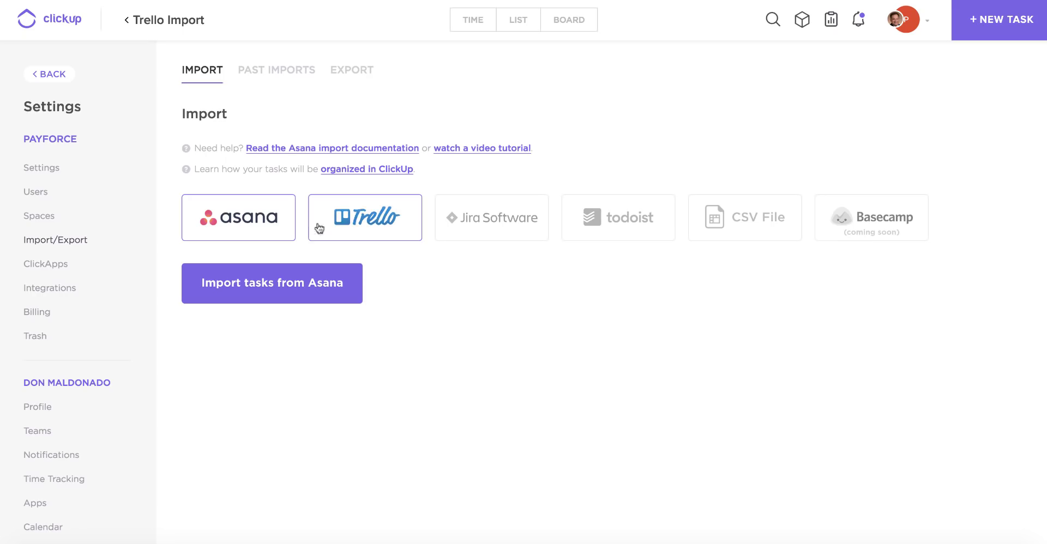
left_click(352, 226)
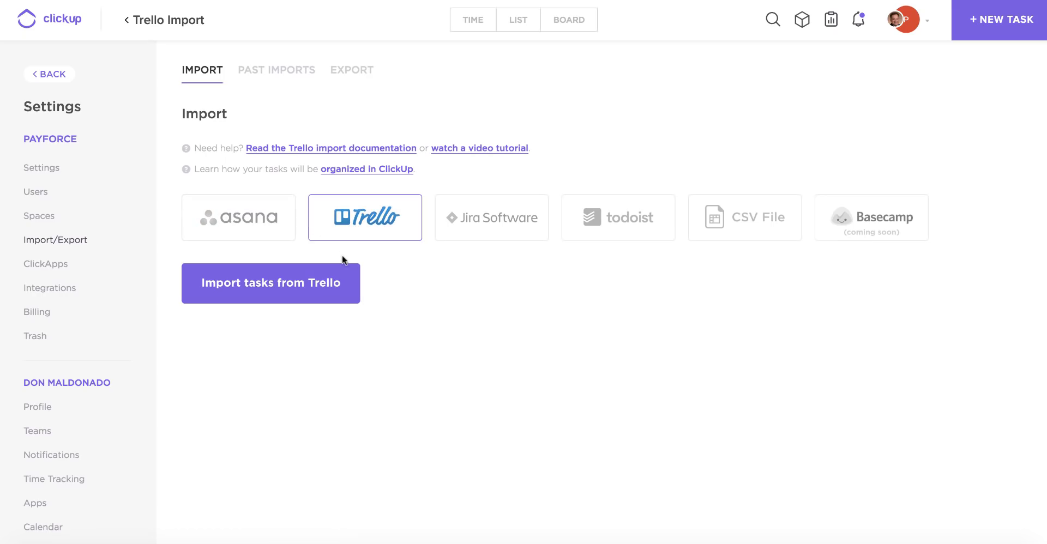
left_click(319, 283)
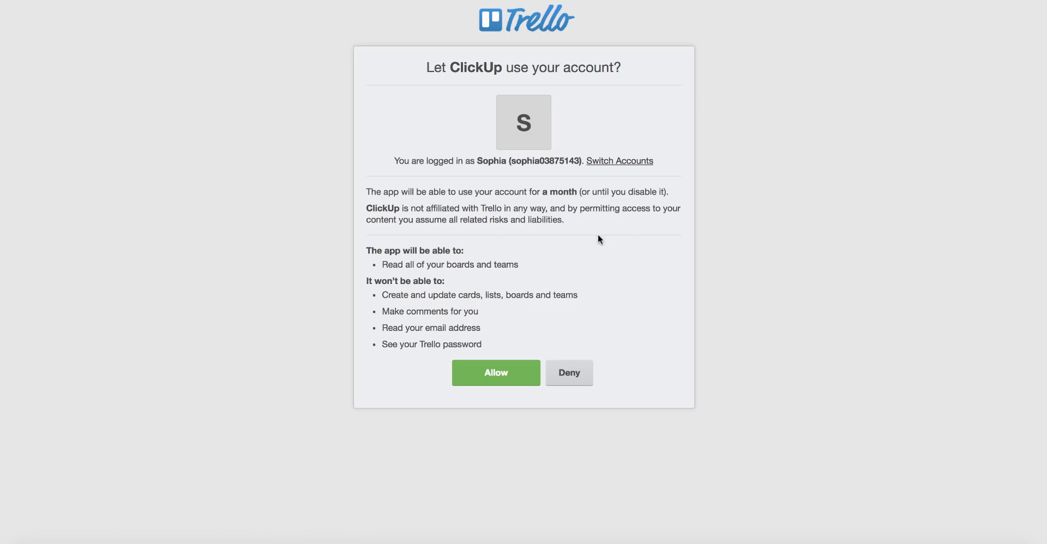
Allow ClickUp to read the Trello boards and teams
left_click(496, 376)
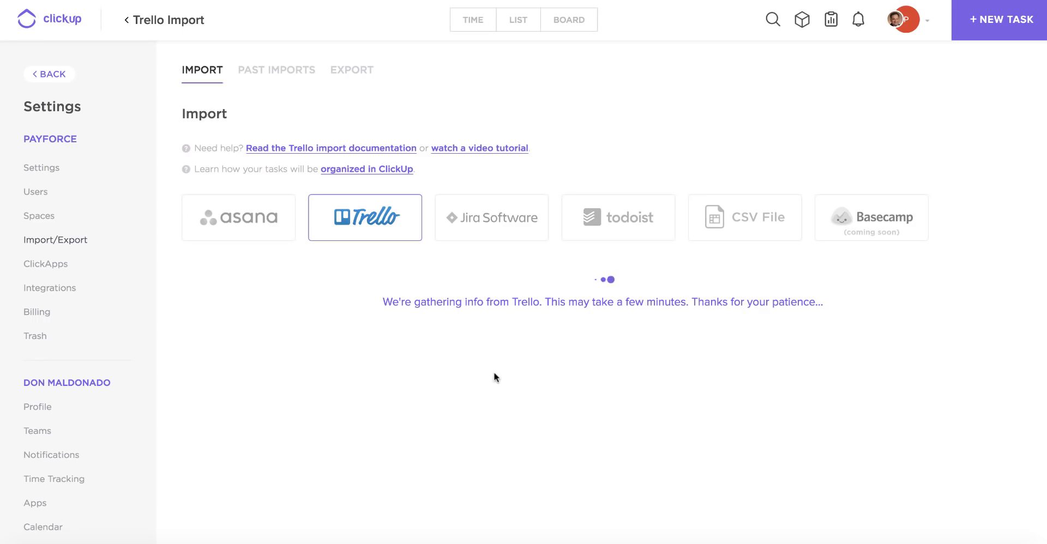
Expand the Next Week, Personal Items and This Week boards to show their columns
scroll(493, 371, "down", 3)
scroll(494, 373, "down", 3)
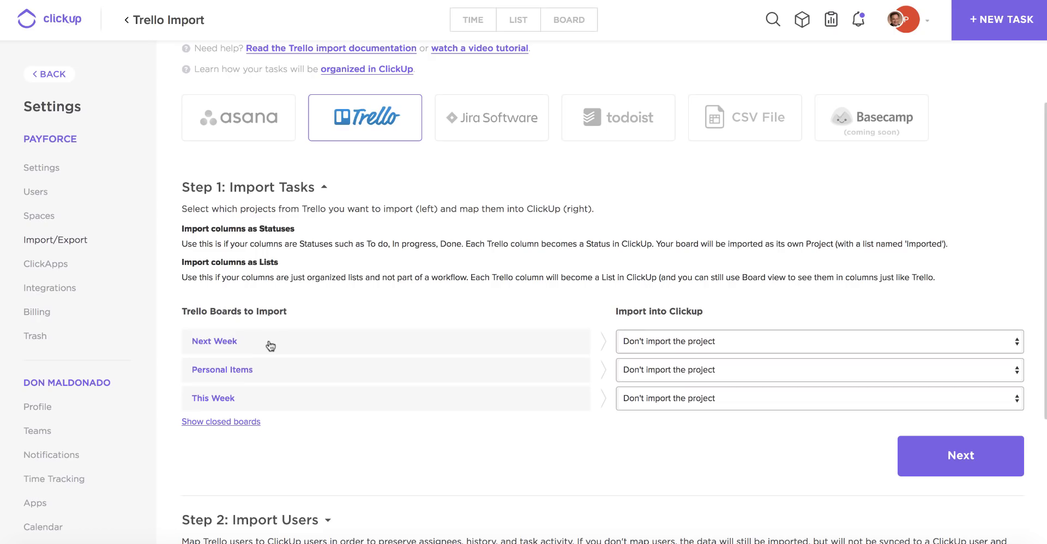
scroll(270, 345, "down", 2)
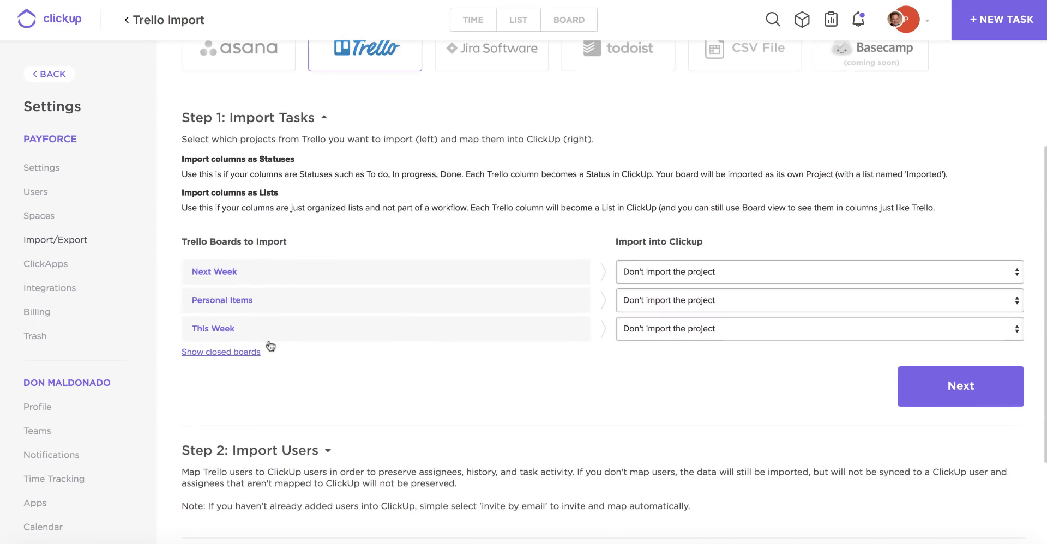
left_click(236, 275)
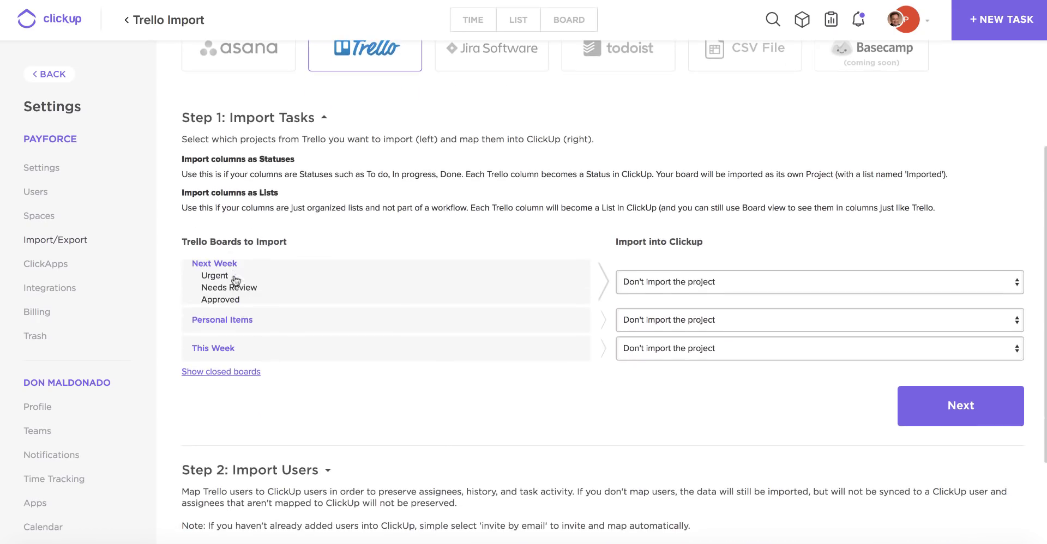
left_click(225, 321)
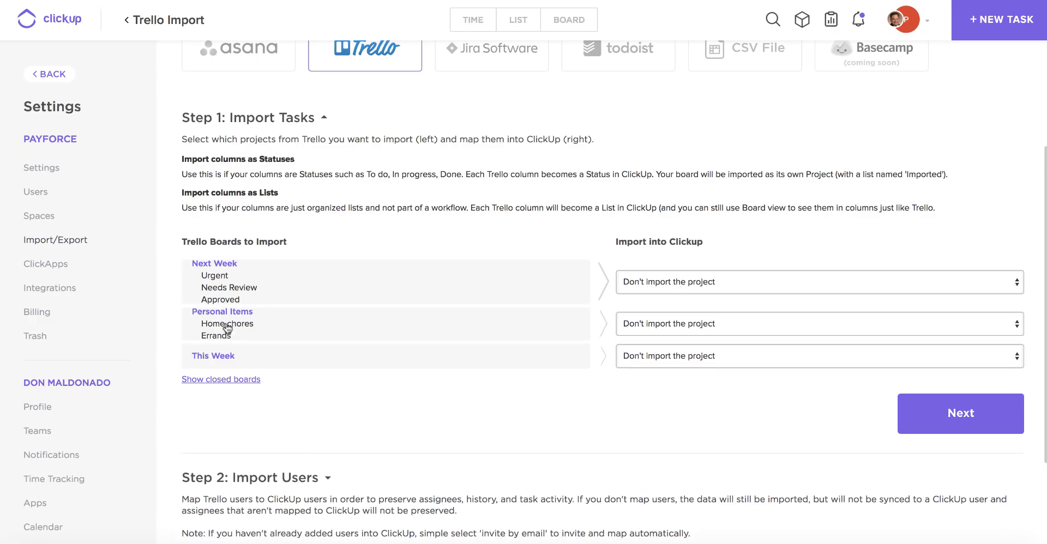
left_click(226, 357)
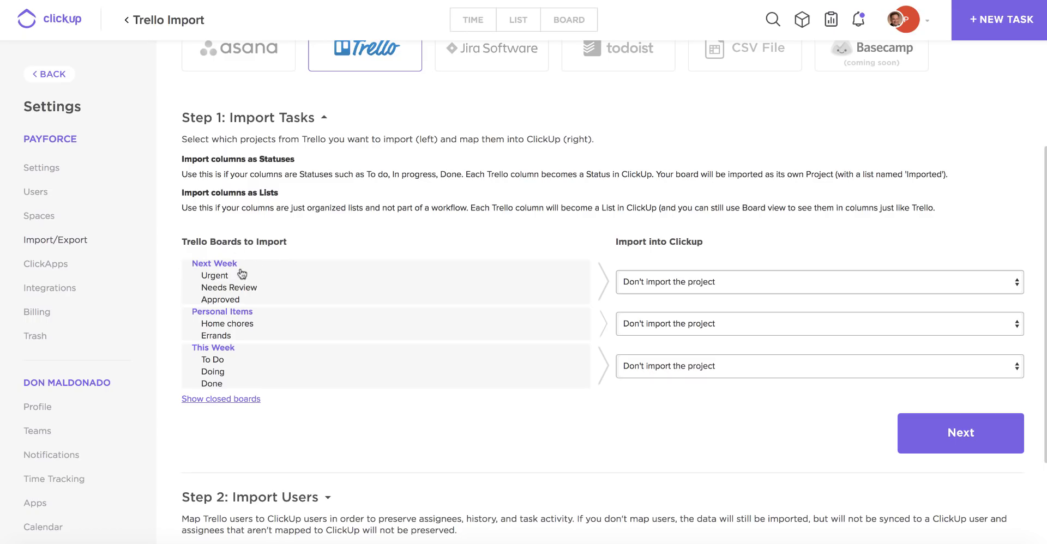
Show the import choices for the Next Week board
left_click(671, 280)
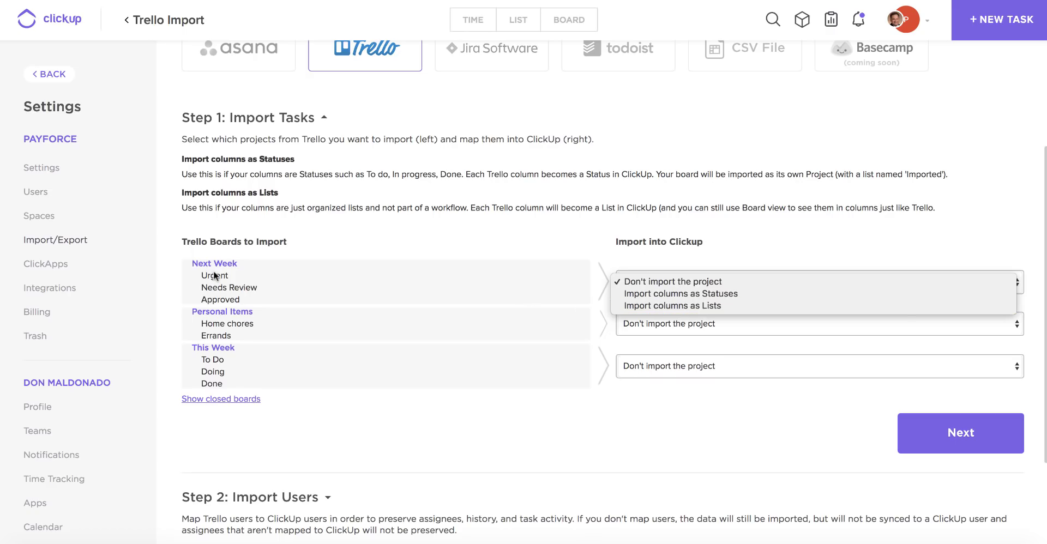
Import Next Week's columns as statuses into the existing Trello Import space
left_click(685, 293)
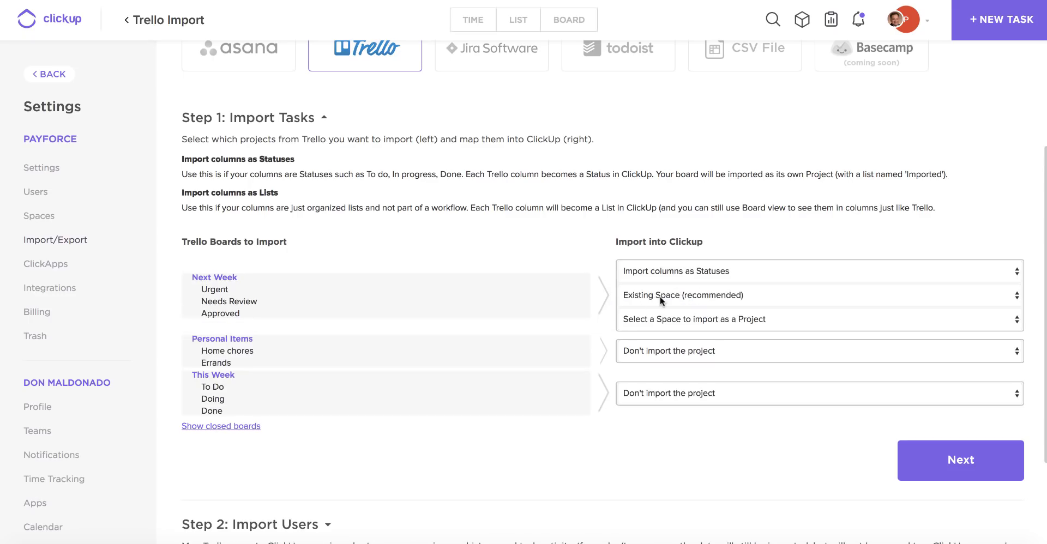
left_click(684, 299)
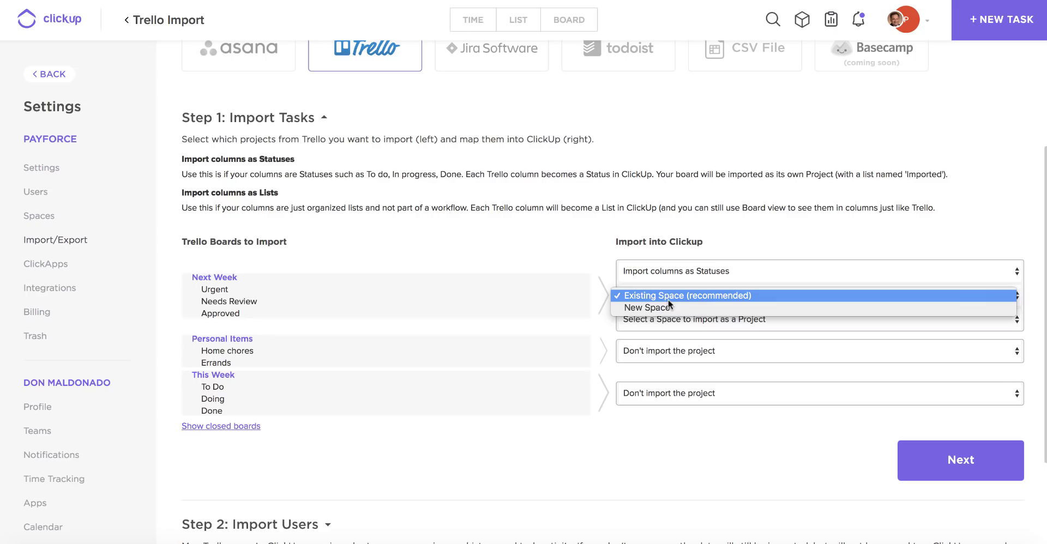
left_click(600, 274)
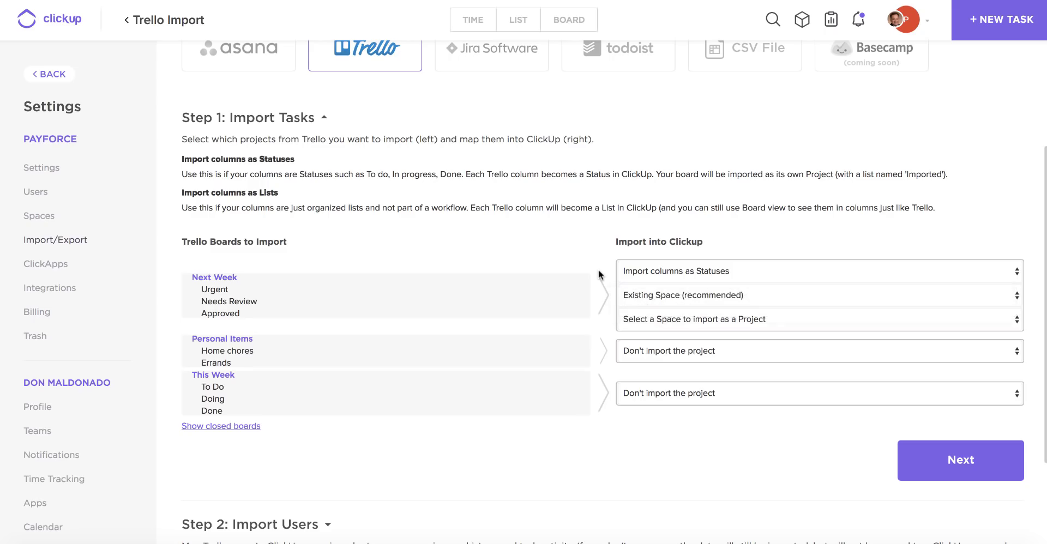
left_click(670, 321)
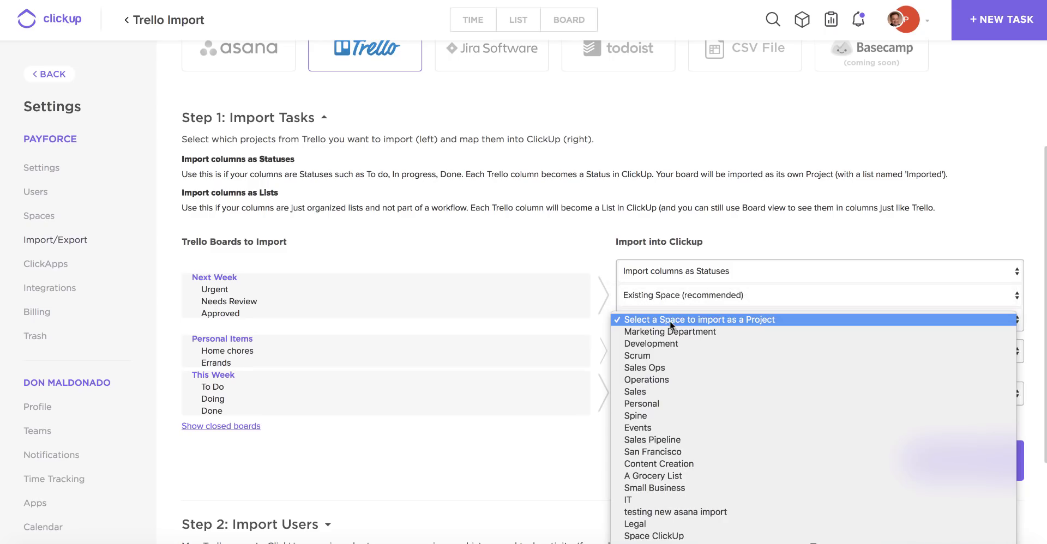
scroll(682, 398, "down", 5)
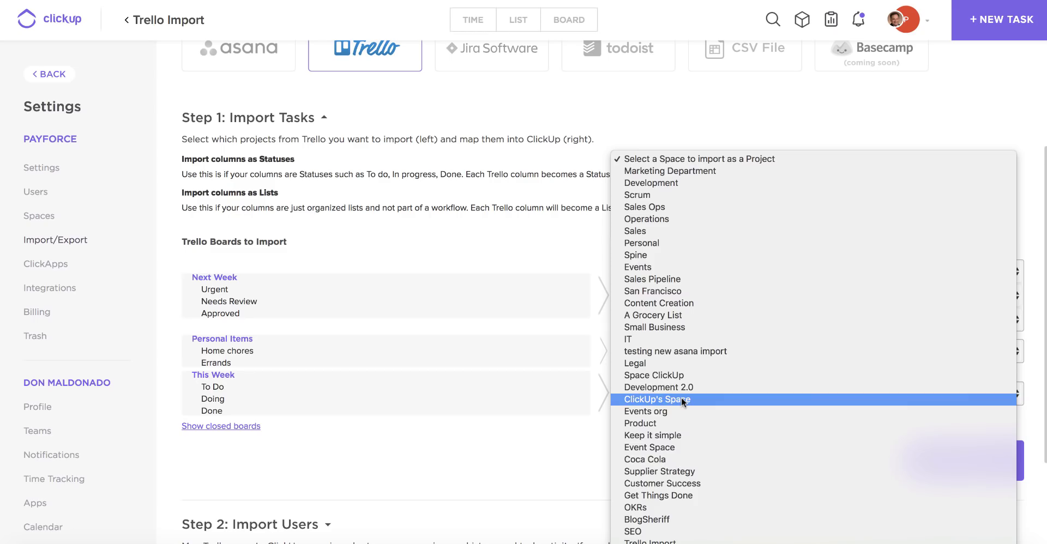
left_click(651, 541)
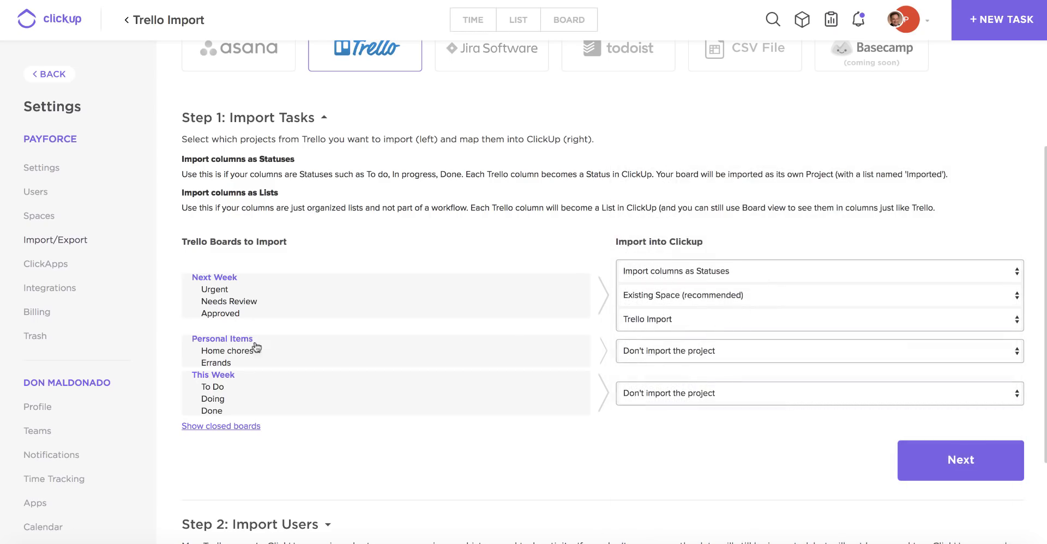
Import Personal Items' columns as lists into the Trello Import space
left_click(670, 353)
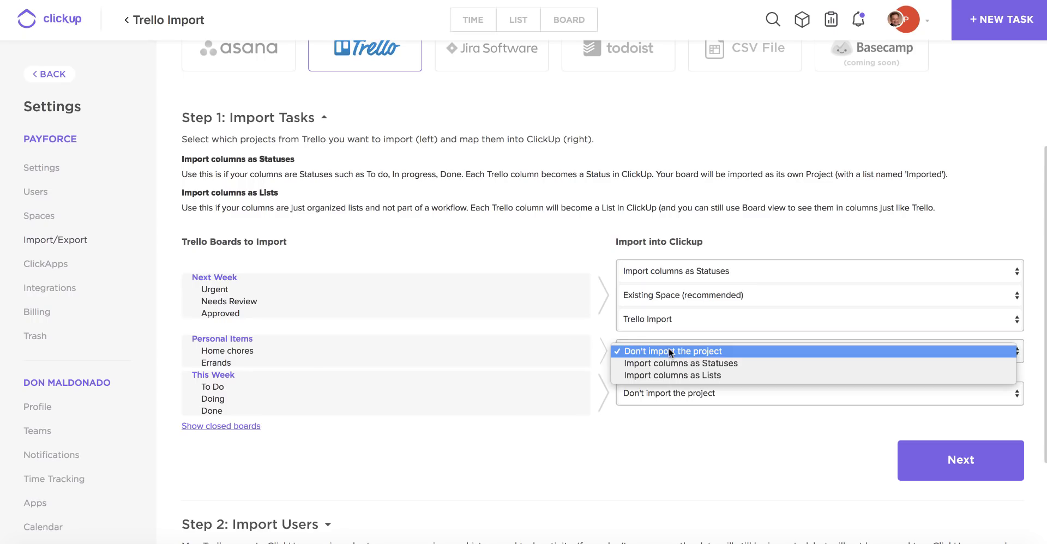
left_click(696, 376)
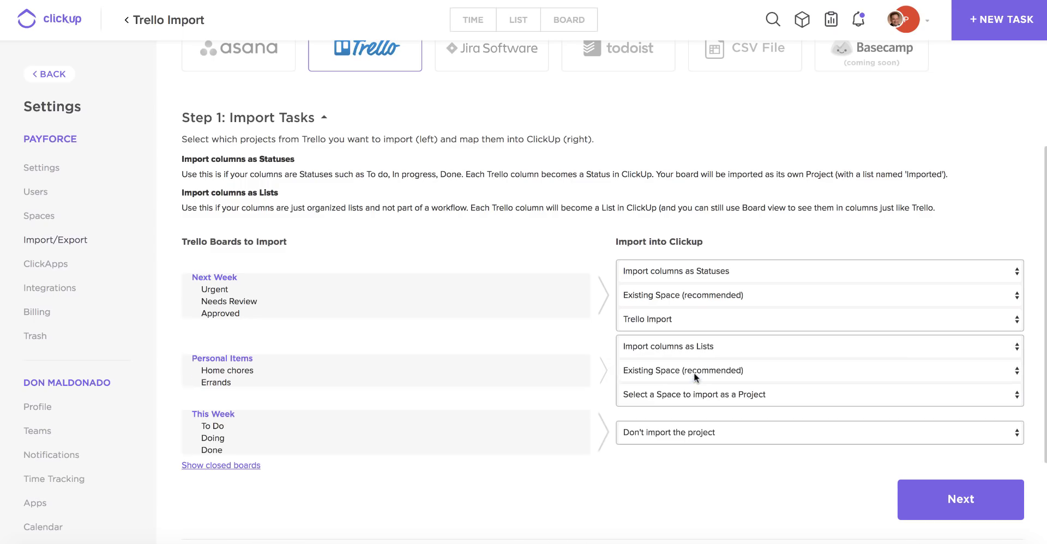
left_click(644, 398)
scroll(668, 540, "down", 5)
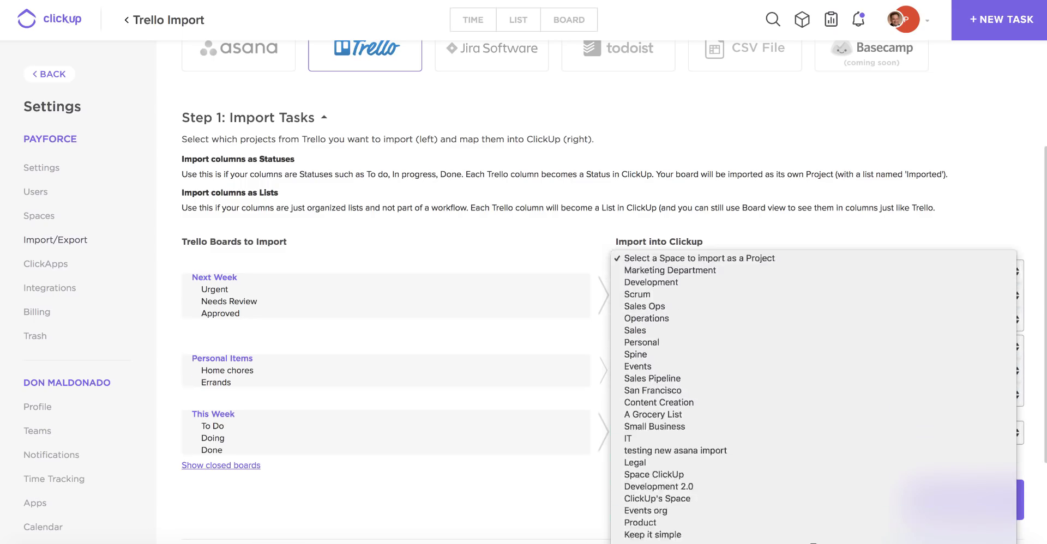
left_click(649, 542)
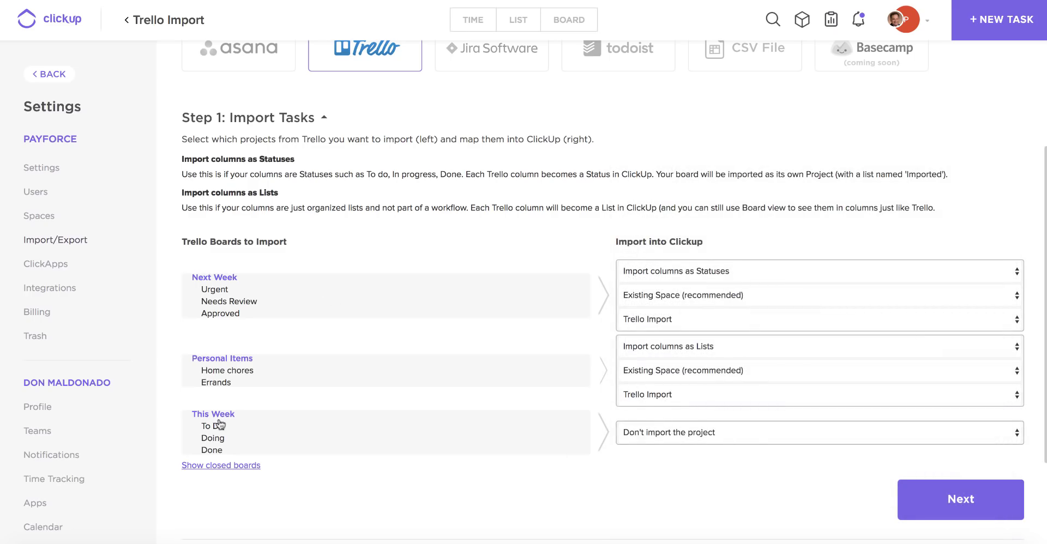
Import This Week's columns as statuses into the Trello Import space
left_click(735, 439)
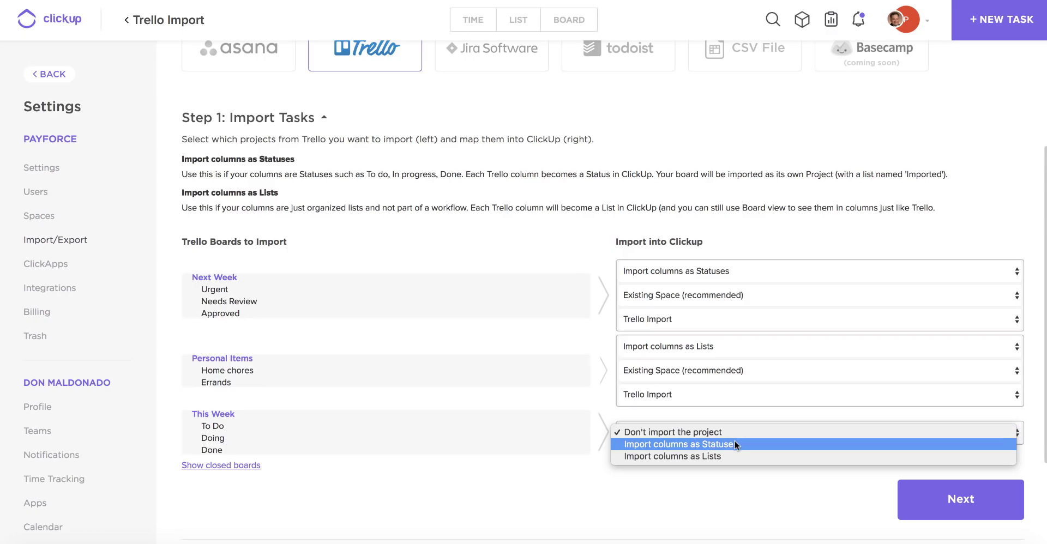
left_click(734, 442)
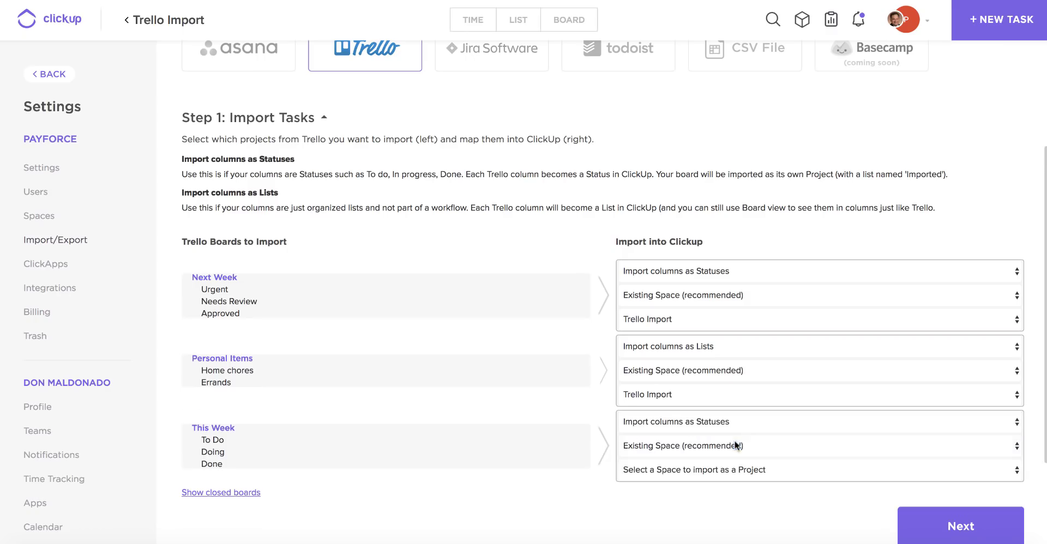
left_click(679, 470)
scroll(674, 523, "down", 5)
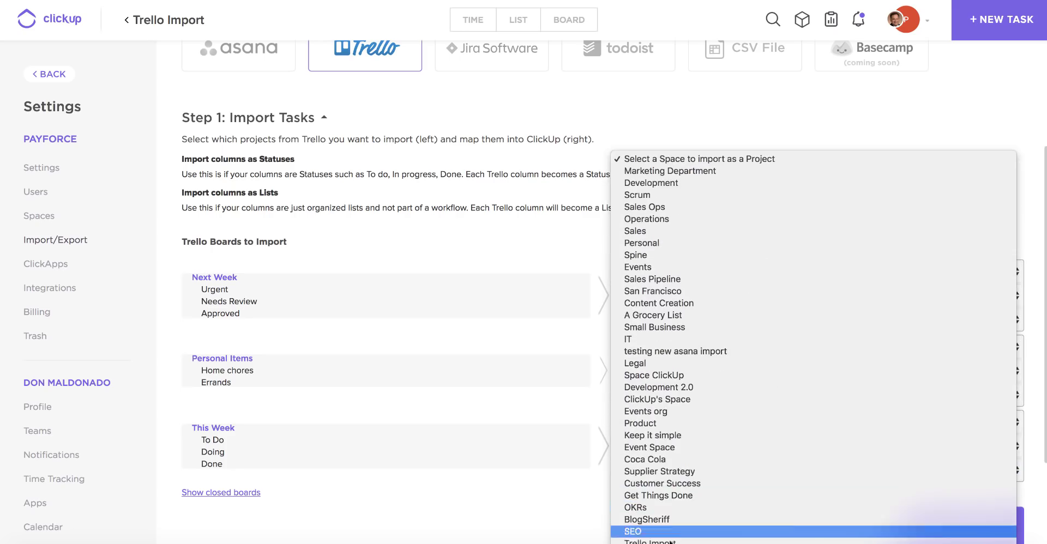
left_click(649, 541)
scroll(640, 463, "down", 2)
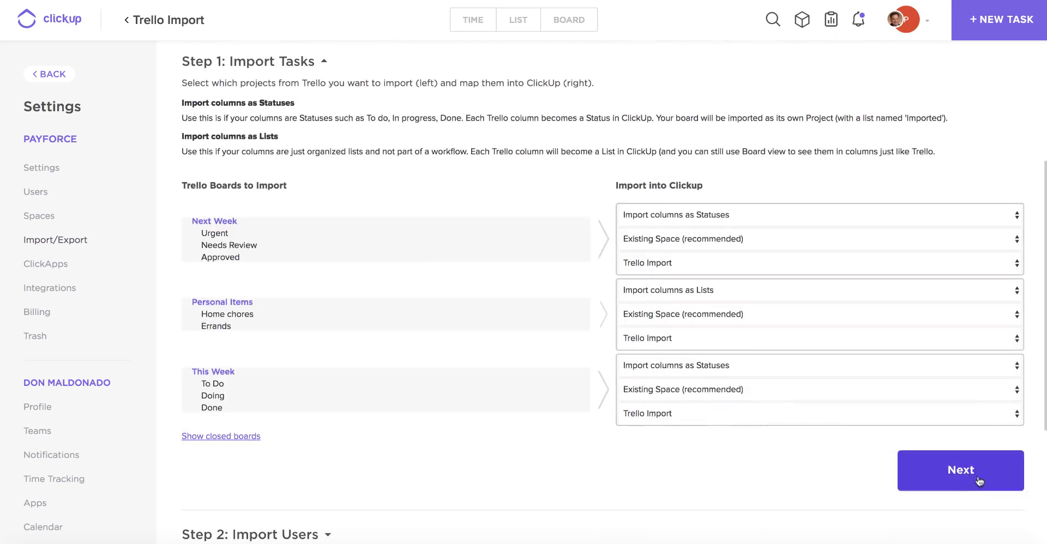
Move on to user mapping and set the first Trello user to 'Do not import user'
left_click(980, 478)
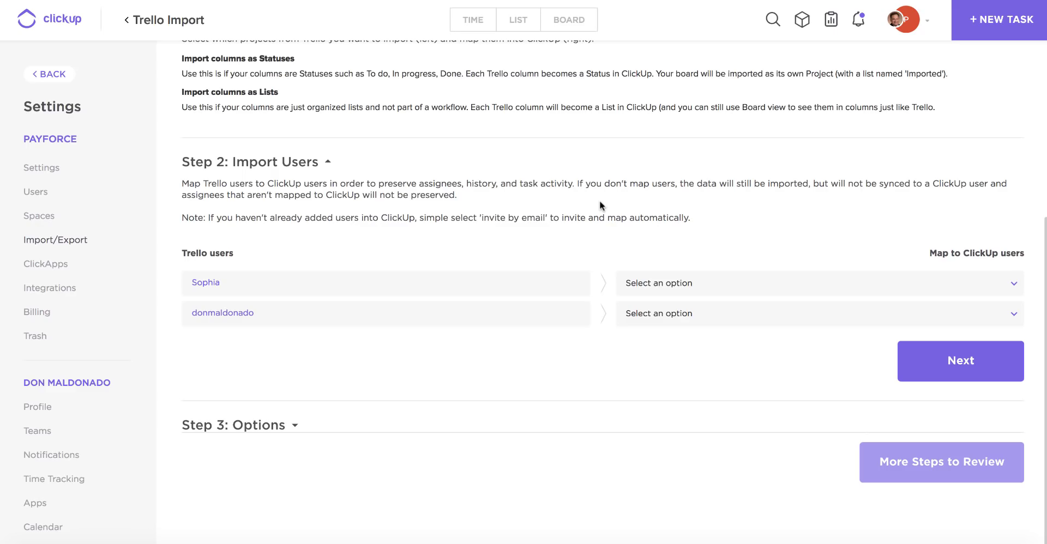
left_click(664, 280)
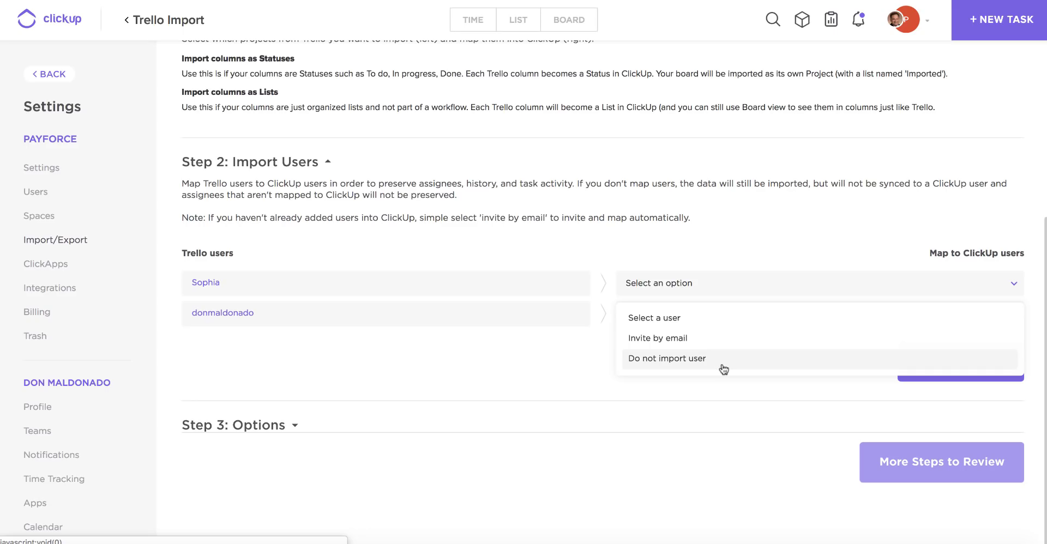
left_click(639, 361)
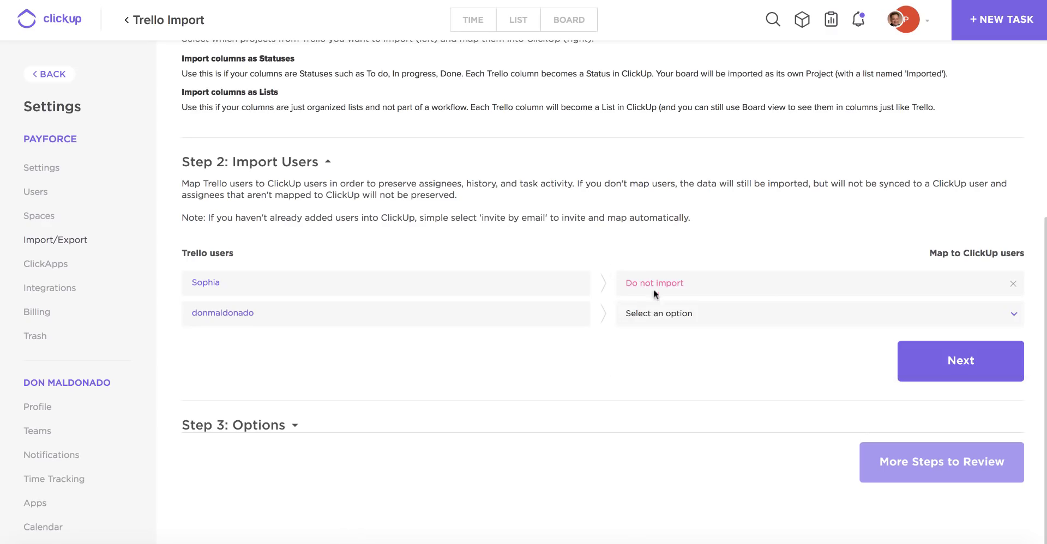
Set the second Trello user to 'Invite by email' and enter their e-mail address
left_click(638, 314)
left_click(647, 369)
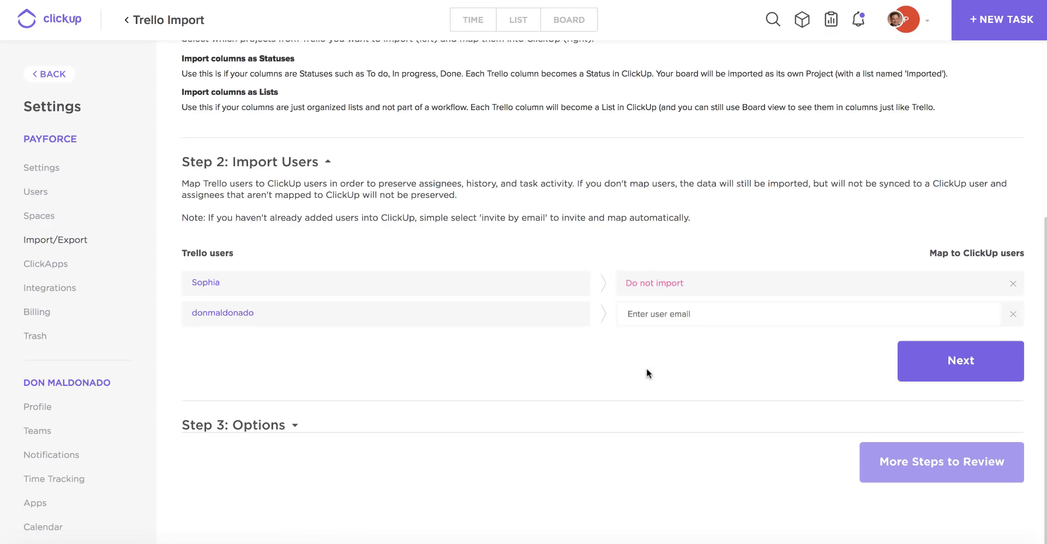
Finish the e-mail, then import with archived cards included and attachments excluded
left_click(964, 366)
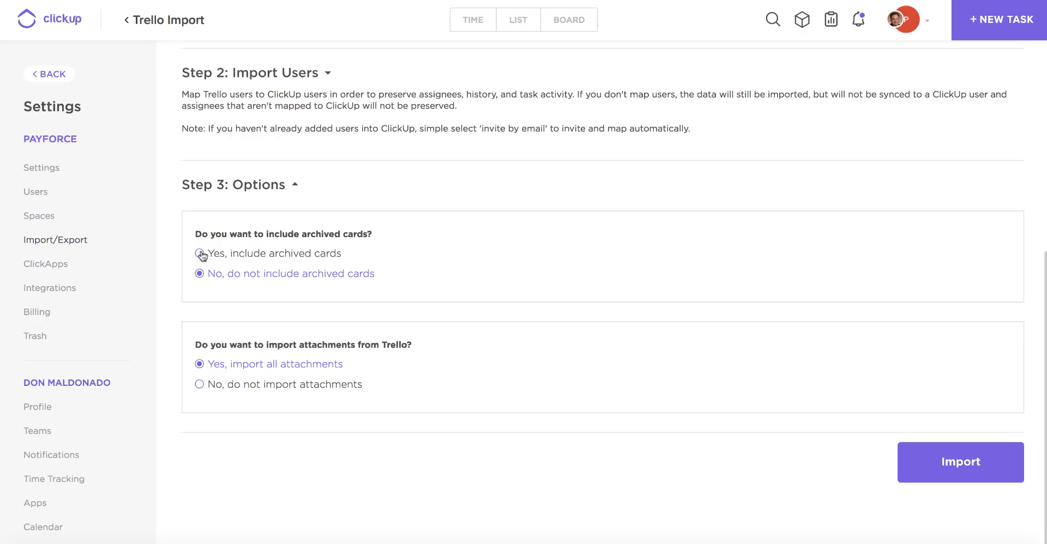
left_click(208, 252)
left_click(203, 386)
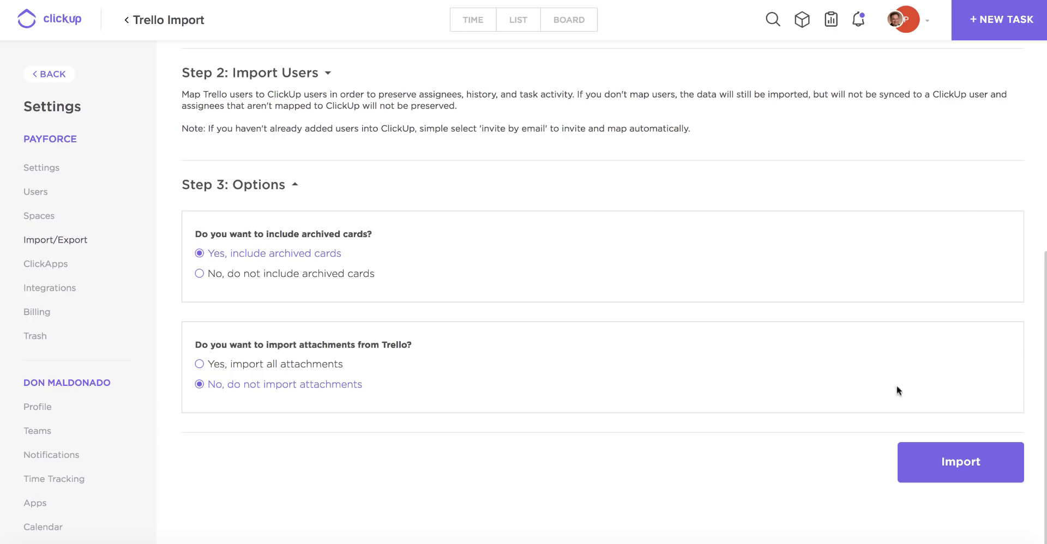
left_click(962, 460)
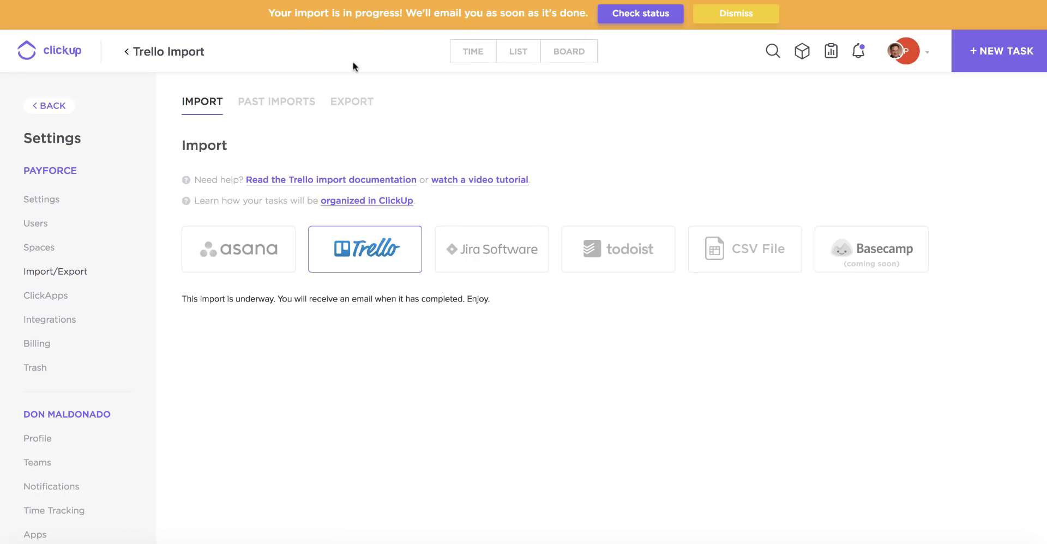
Confirm the Trello import is pending in Past Imports, then return to the Trello Import space
left_click(637, 24)
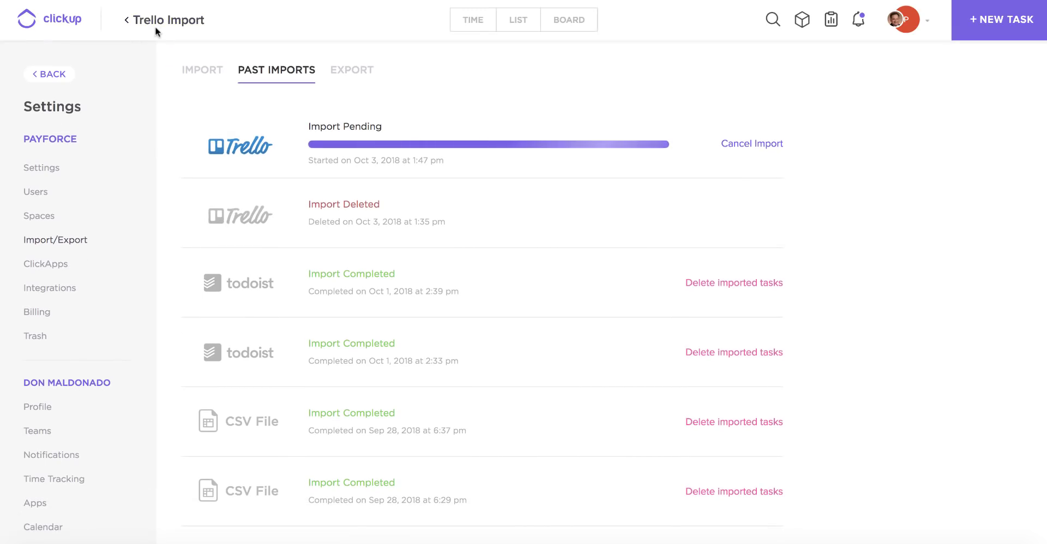
left_click(143, 23)
mouse_move(103, 116)
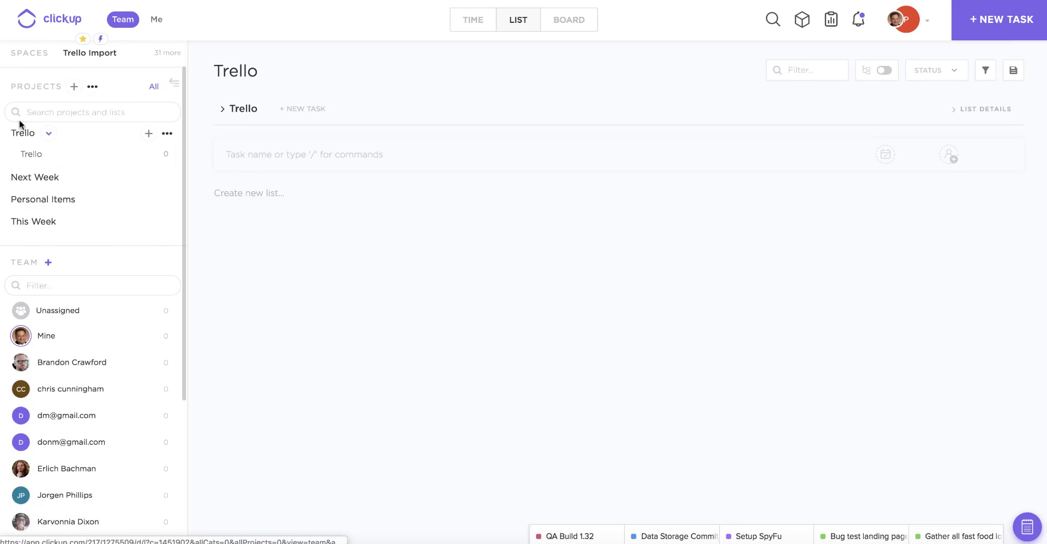
Expand the Next Week project and view its Imported From Trello tasks
mouse_move(96, 57)
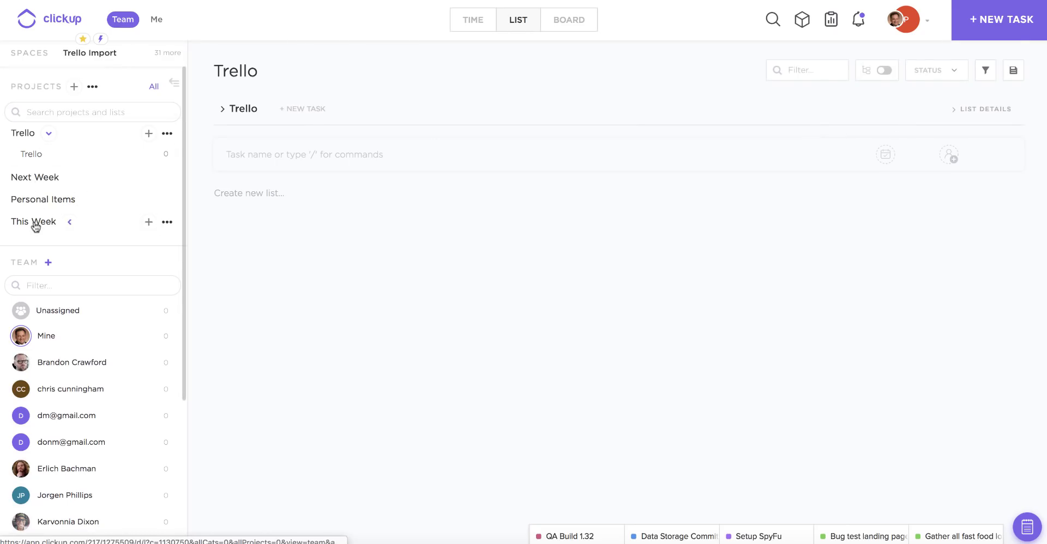
left_click(71, 179)
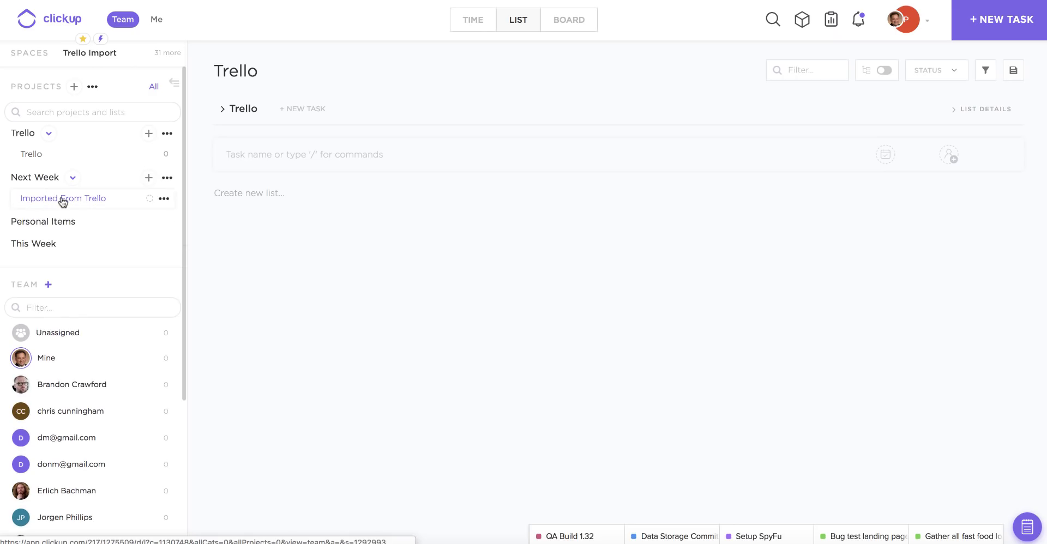
left_click(62, 200)
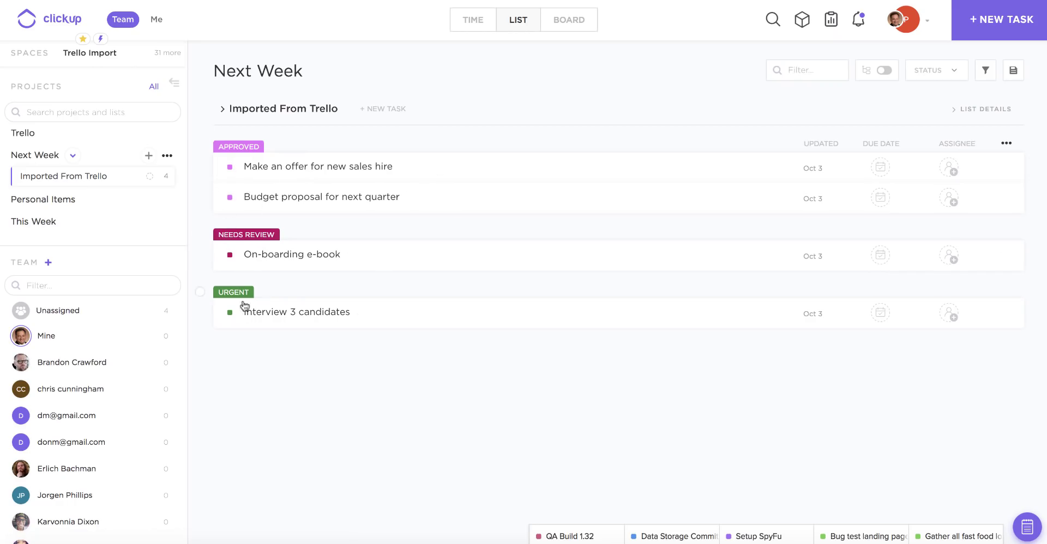
View Personal Items' Home chores and Errands lists, then This Week's tasks grouped by status
left_click(86, 201)
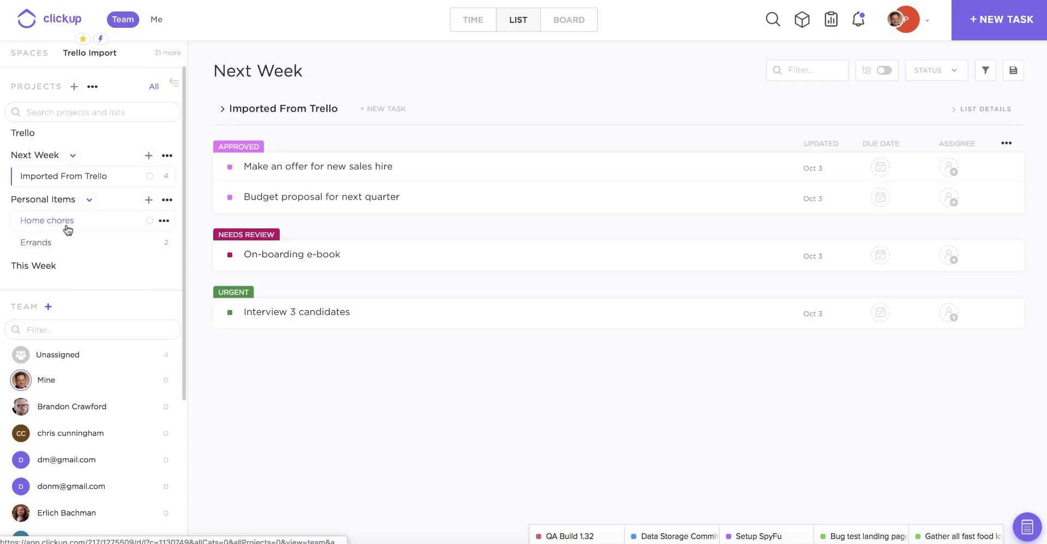
left_click(67, 229)
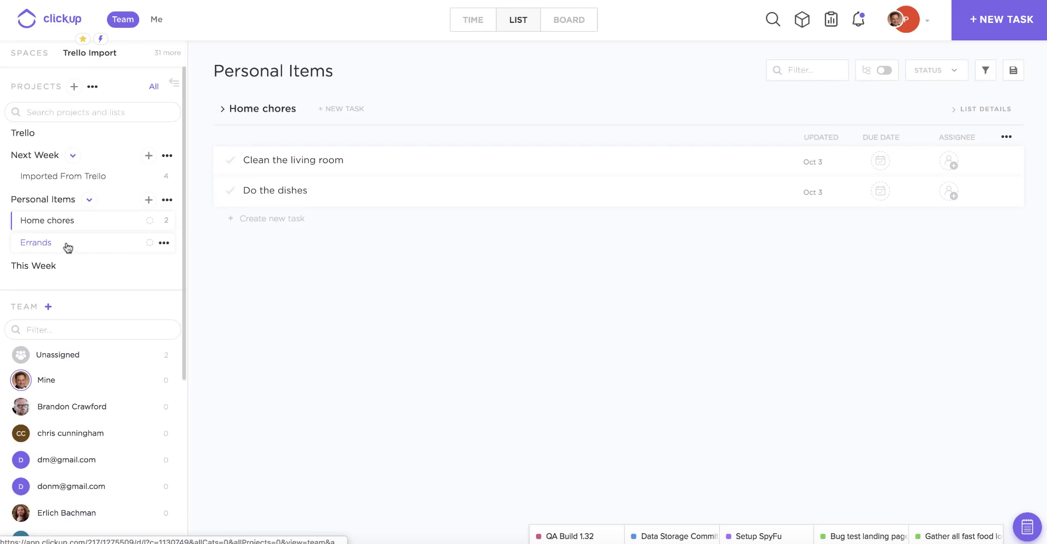
left_click(67, 246)
left_click(69, 267)
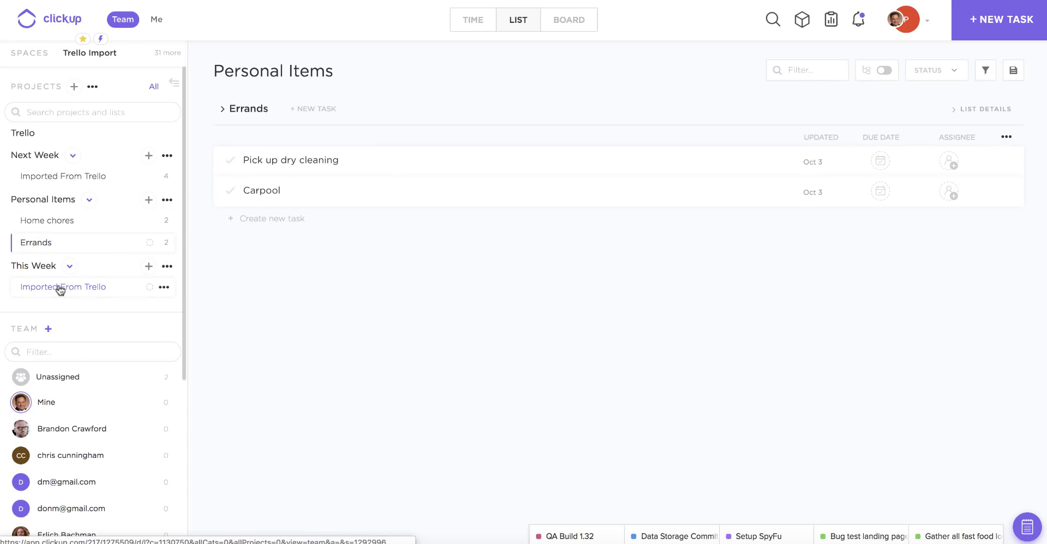
left_click(58, 286)
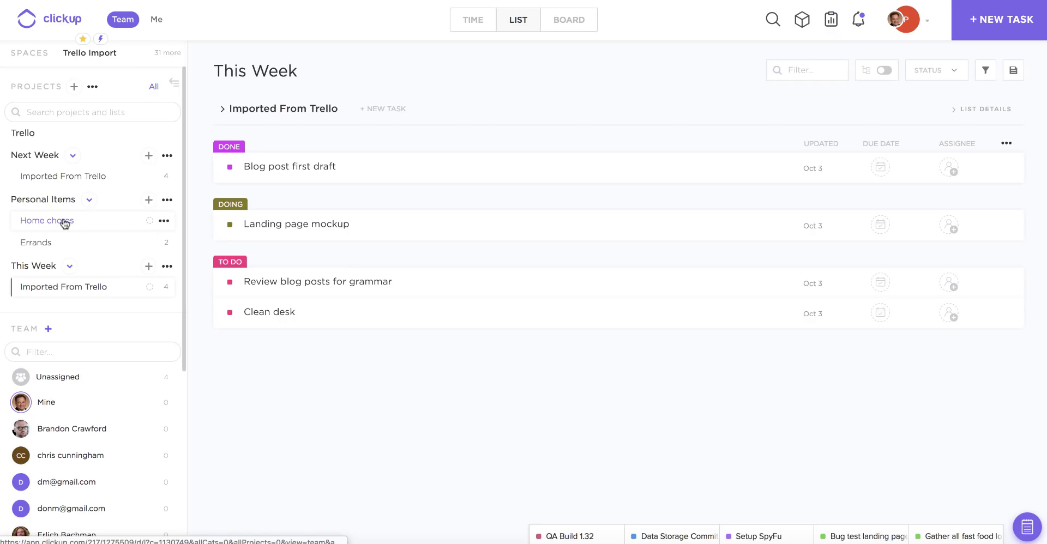
left_click_drag(64, 222, 32, 217)
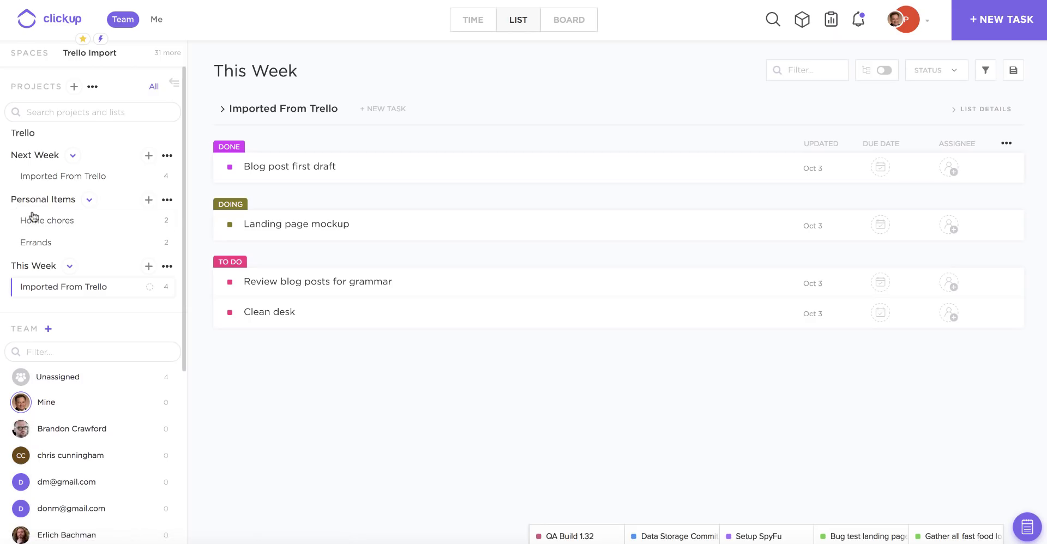
left_click(167, 202)
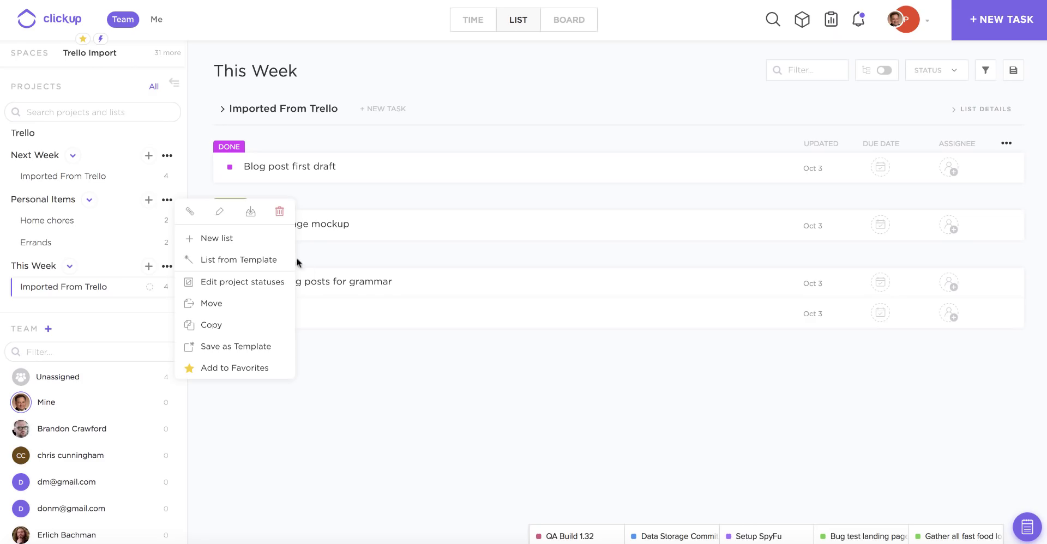
left_click(201, 306)
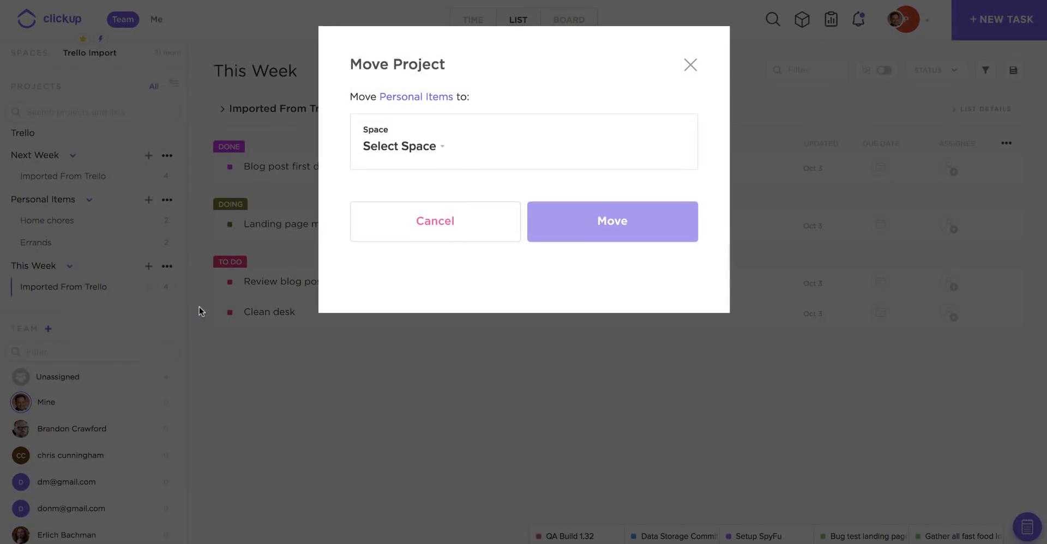
left_click(688, 65)
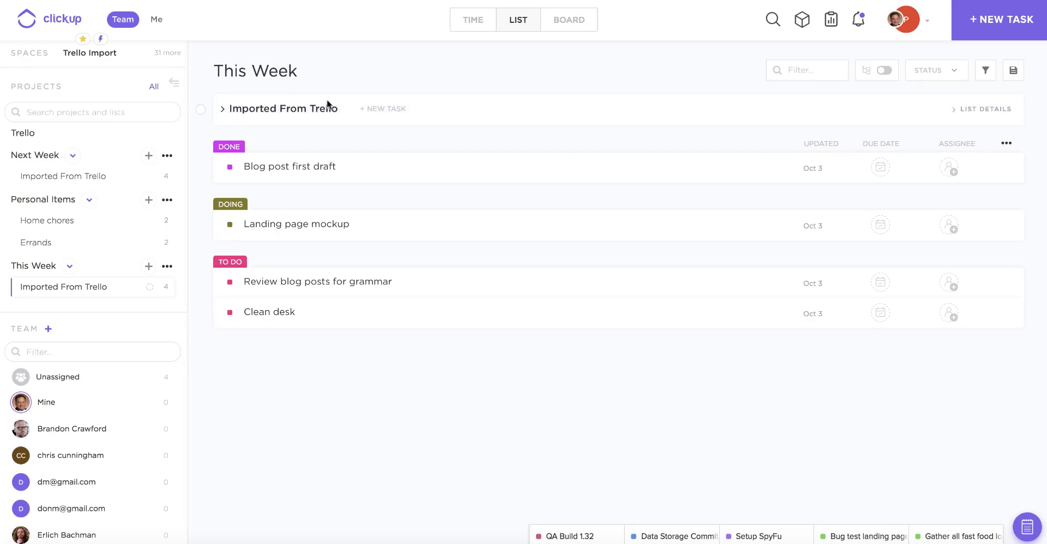
left_click(202, 110)
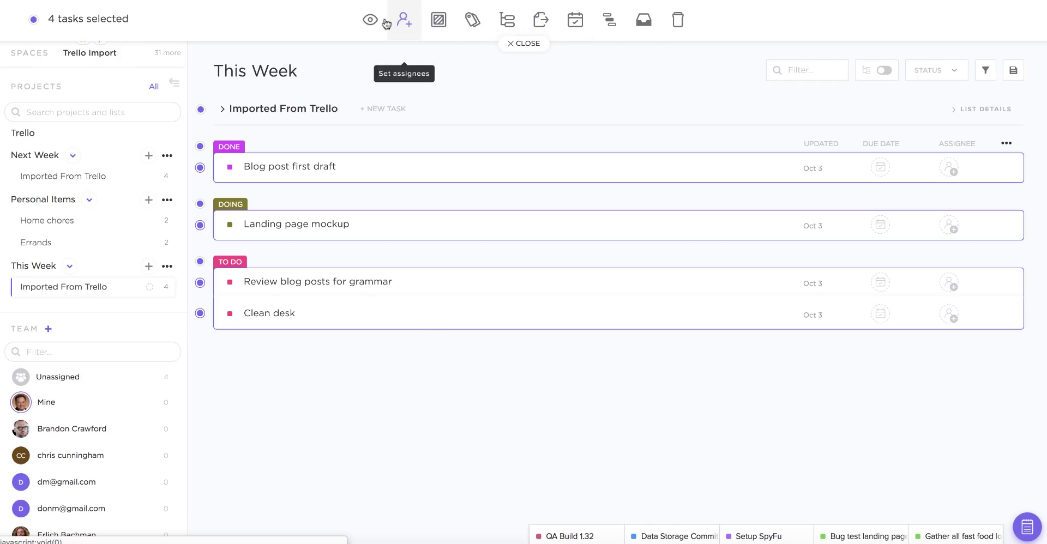
left_click(527, 52)
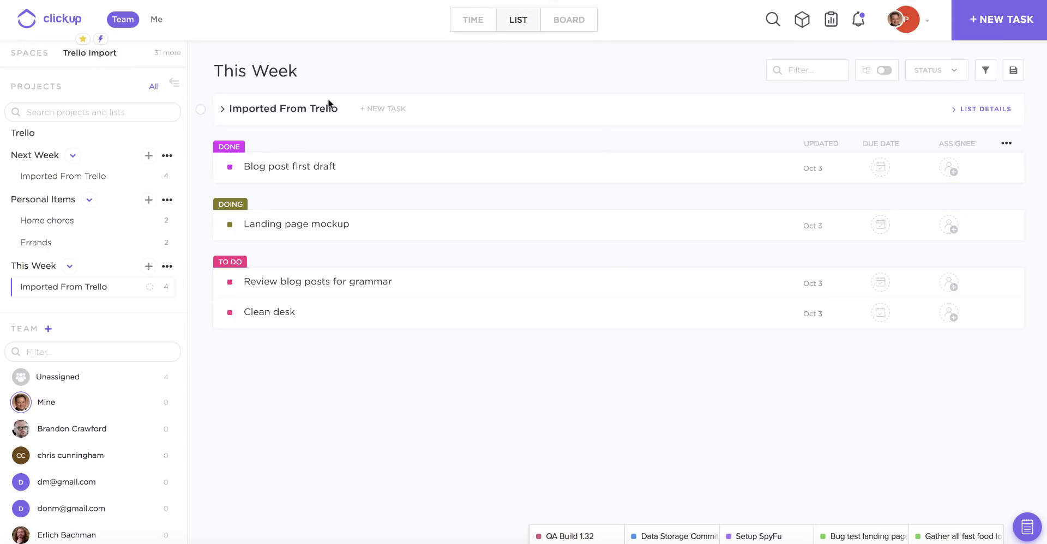